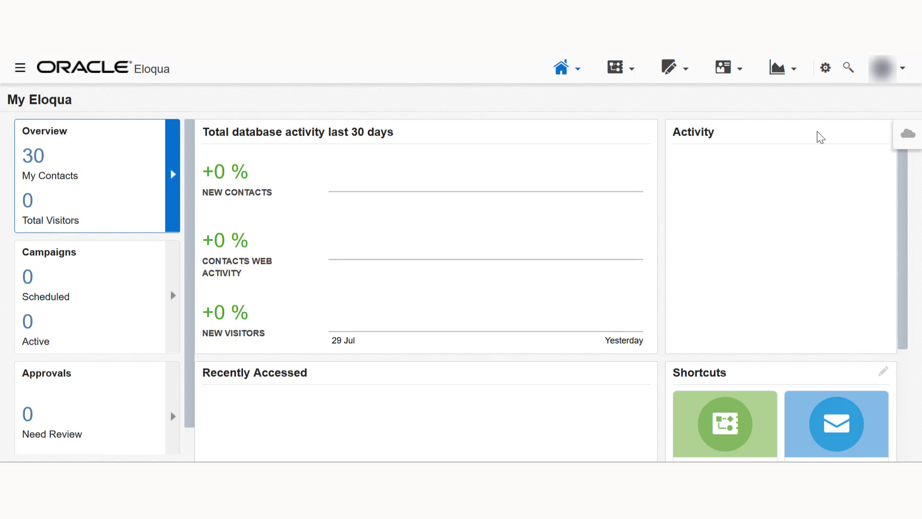
Show the installed apps list from Settings to reach the Salesforce.com Integration app.
click(826, 68)
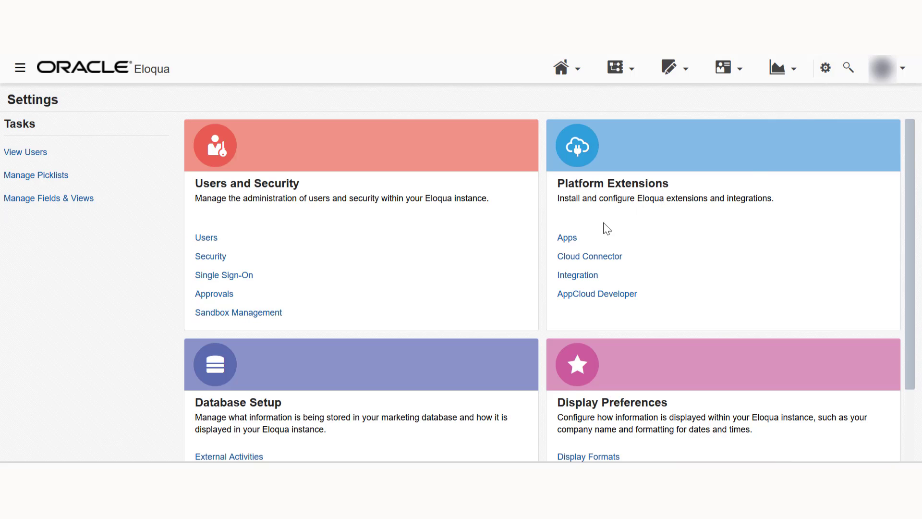
click(567, 239)
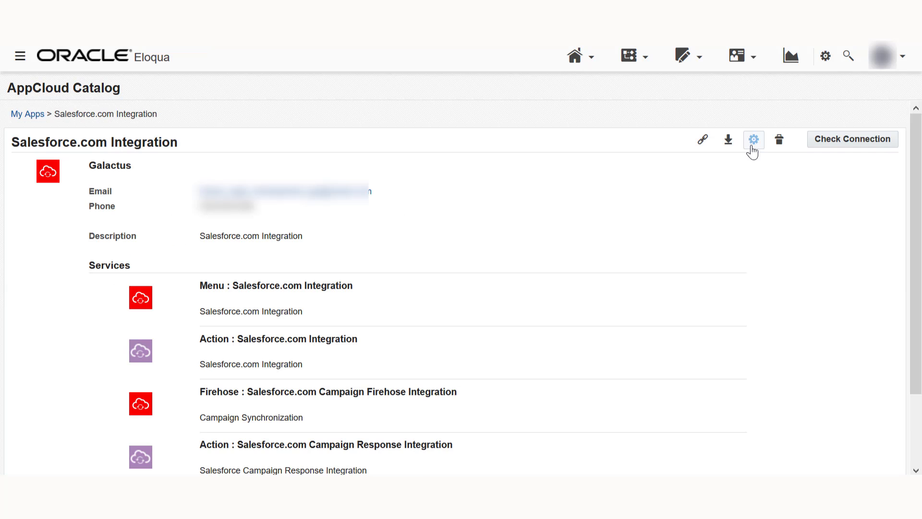
Bring up the Salesforce.com Integration app's configuration from its Configure gear.
click(753, 140)
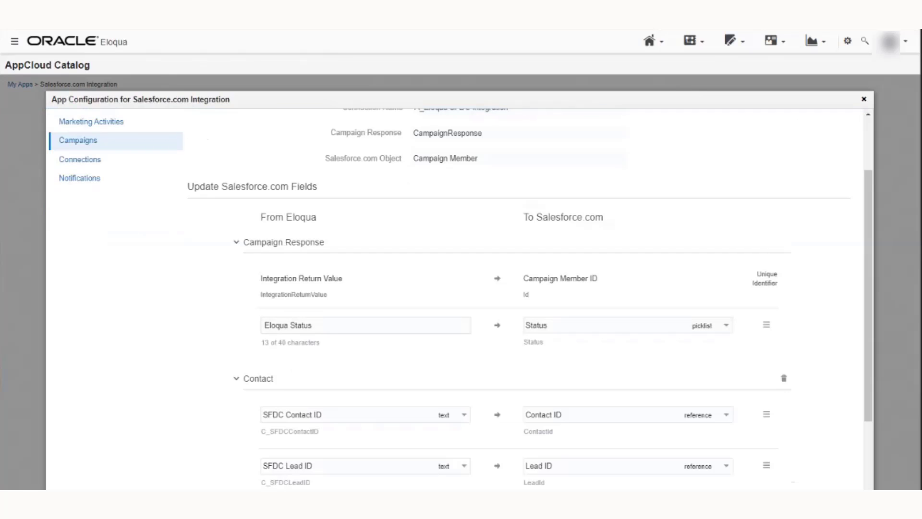
scroll(461, 288, down, 2)
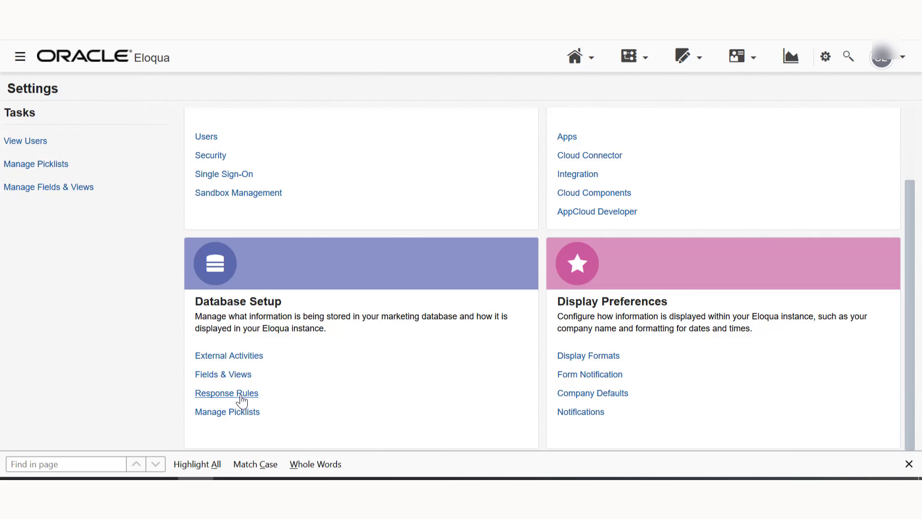
In Response Rules, associate campaigns via Salesforce.com Integration, Campaign Response Integration service, SFDC App Campaign Responses instance.
click(241, 401)
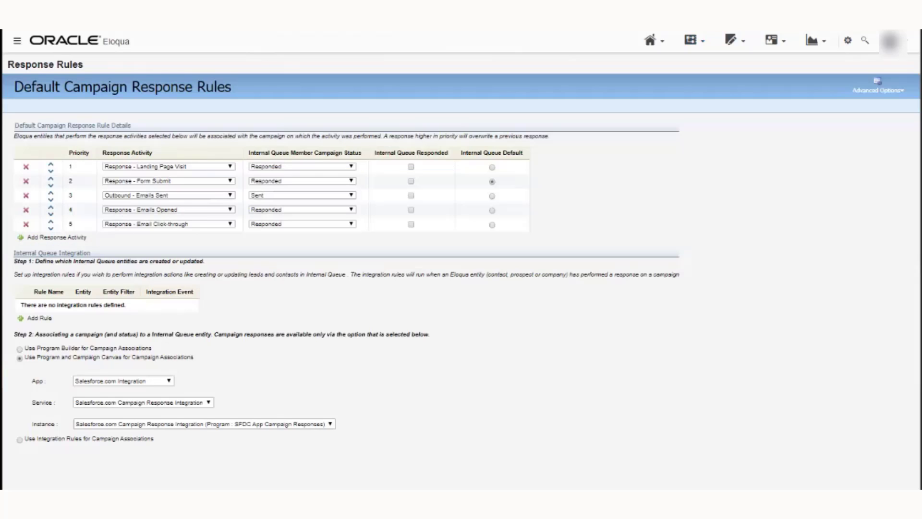
click(122, 381)
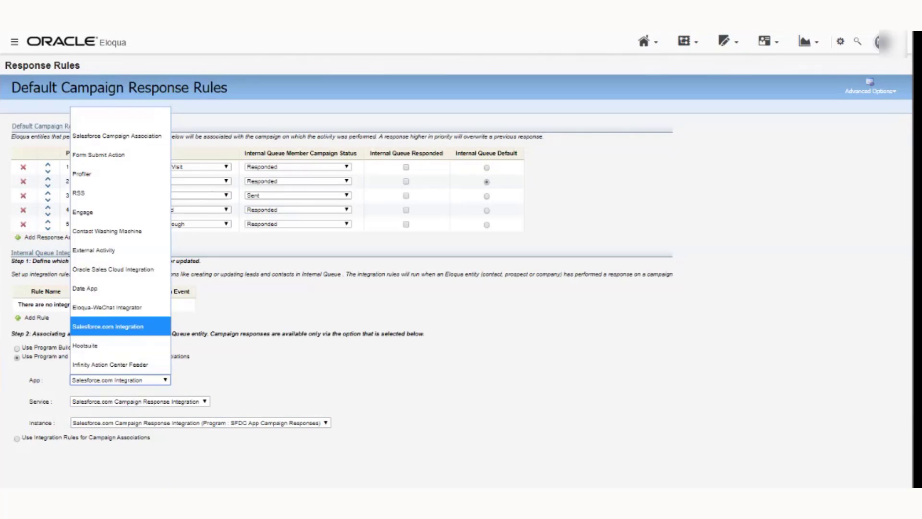
click(123, 227)
click(139, 401)
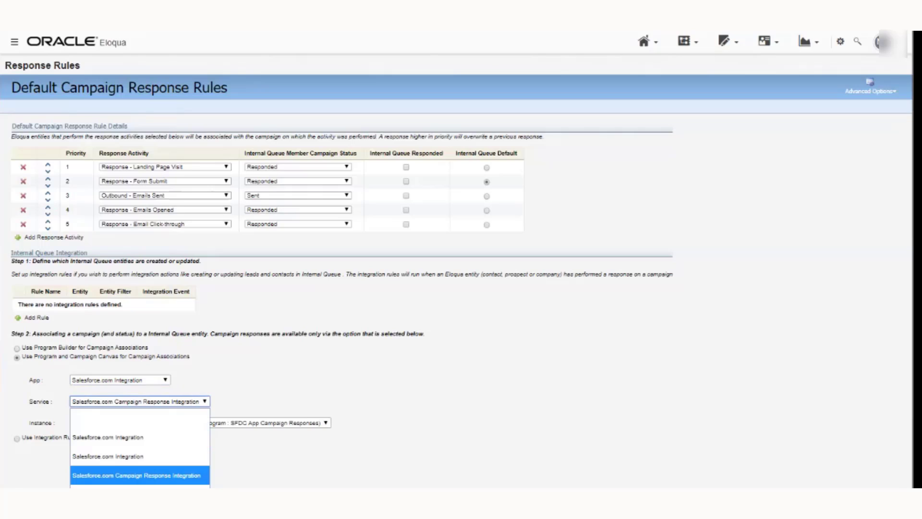
key(Return)
key(Tab)
key(alt+Down)
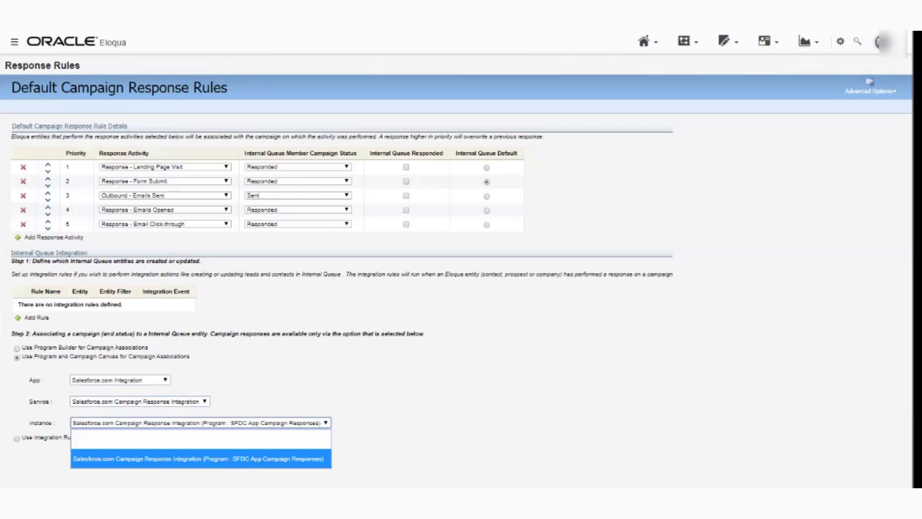
key(Return)
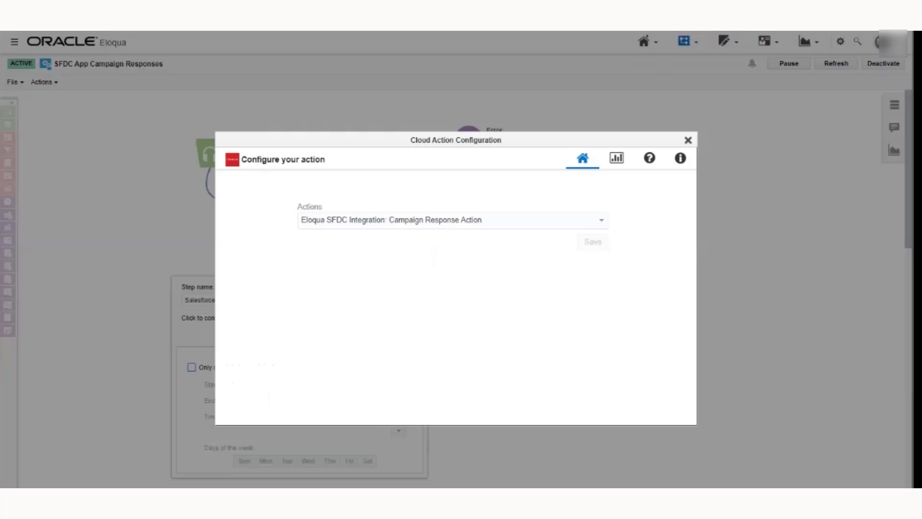
Expand the cloud action list offering the Eloqua SFDC Integration campaign response action.
key(alt+Down)
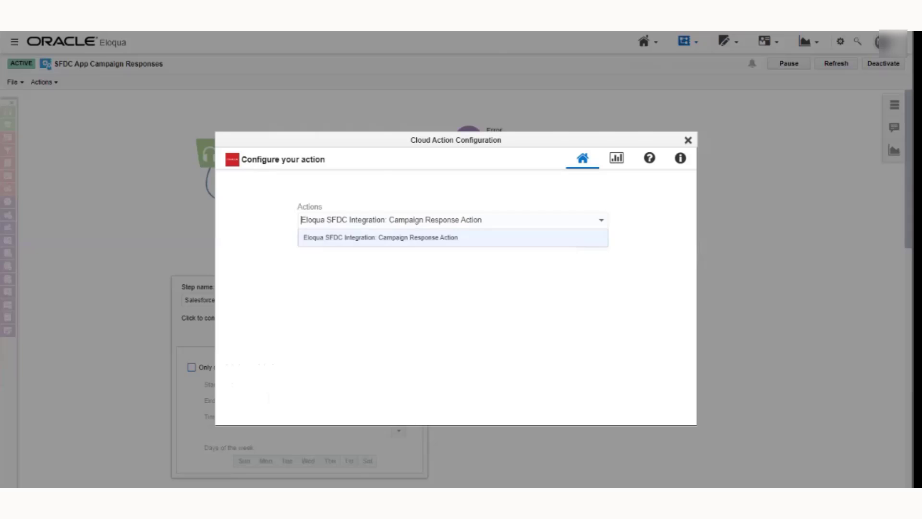